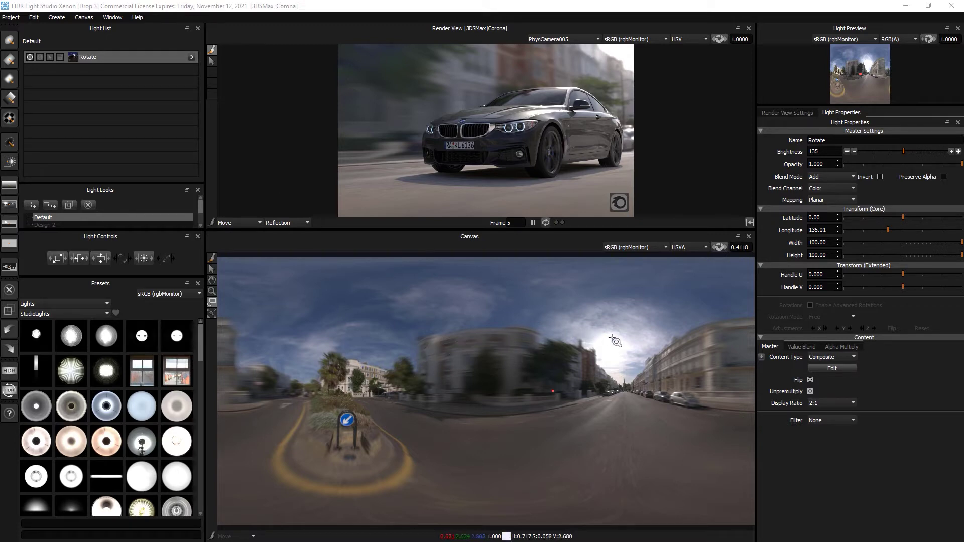
Lower the canvas exposure to about 0.14 so the sun stands out, then select the Rotate group
mouse_move(719, 247)
left_mouse_down()
mouse_move(706, 251)
mouse_move(726, 251)
mouse_move(706, 247)
left_mouse_up()
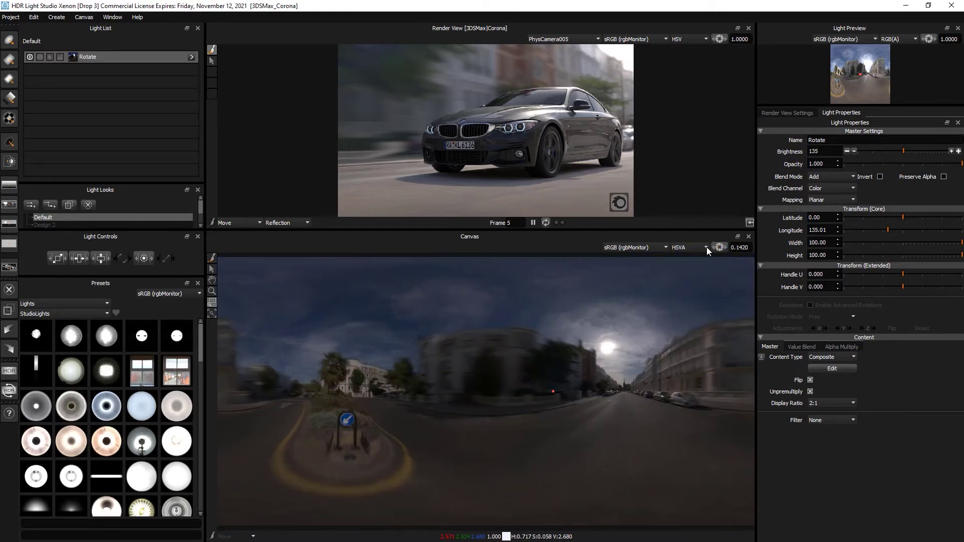
left_click(81, 56)
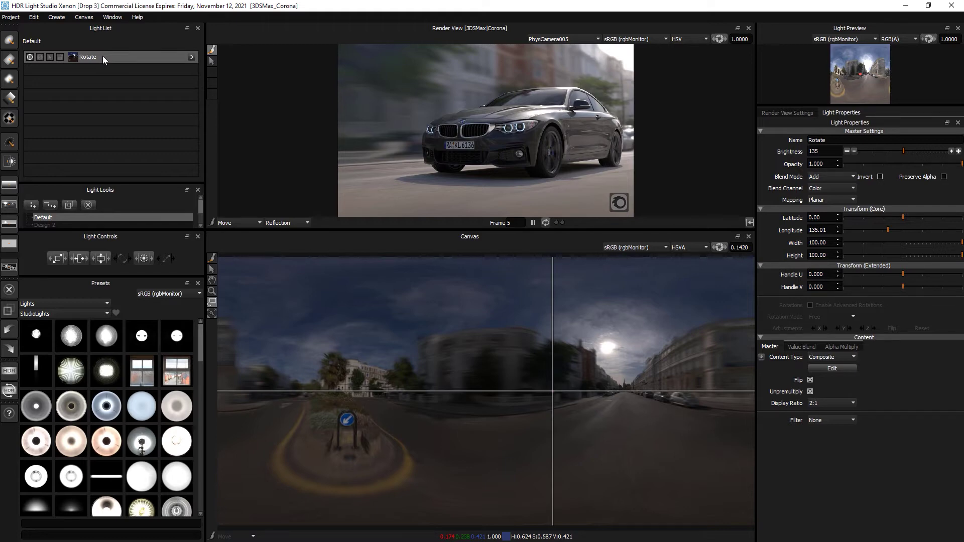
Expand the Rotate group and hide the Increased Sky HDRI Map and Motion Blurred lights
left_click(190, 57)
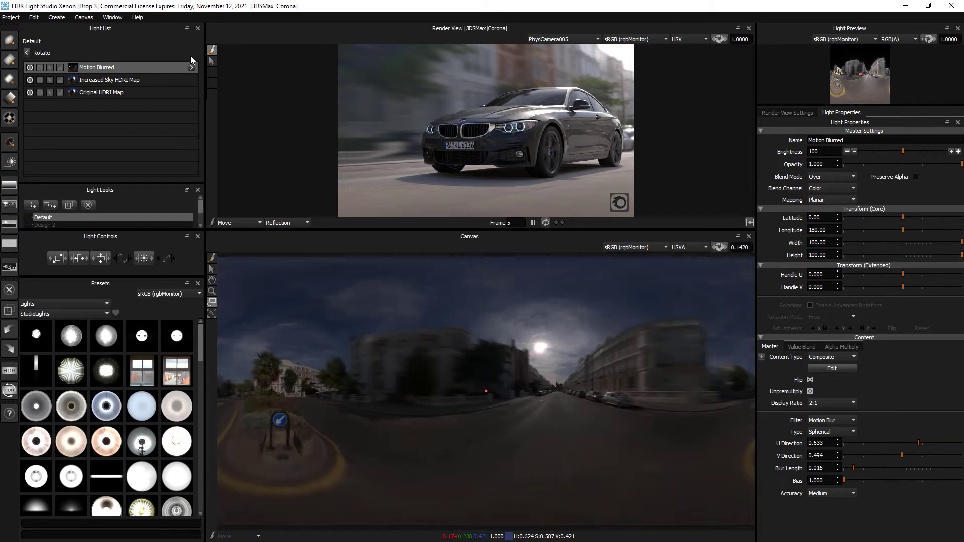
left_click(29, 80)
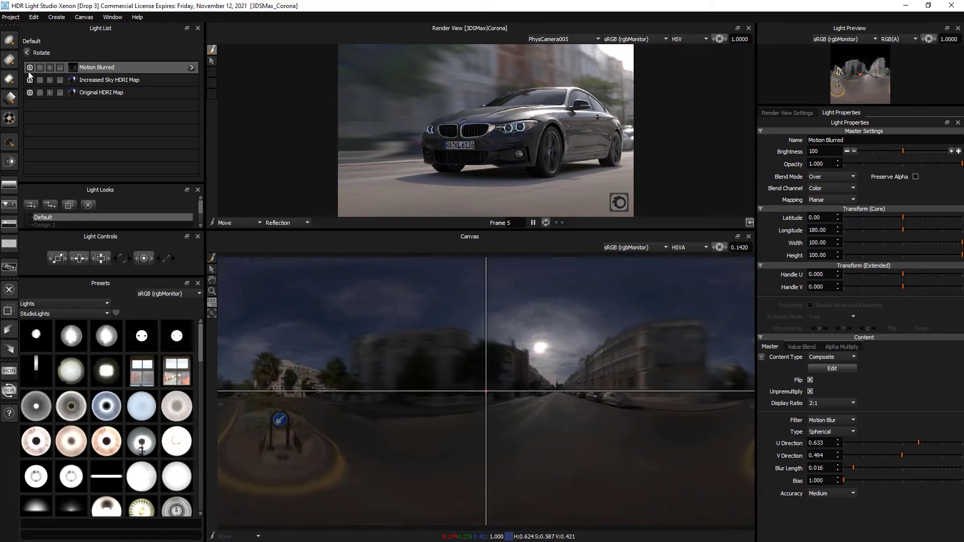
left_click(29, 67)
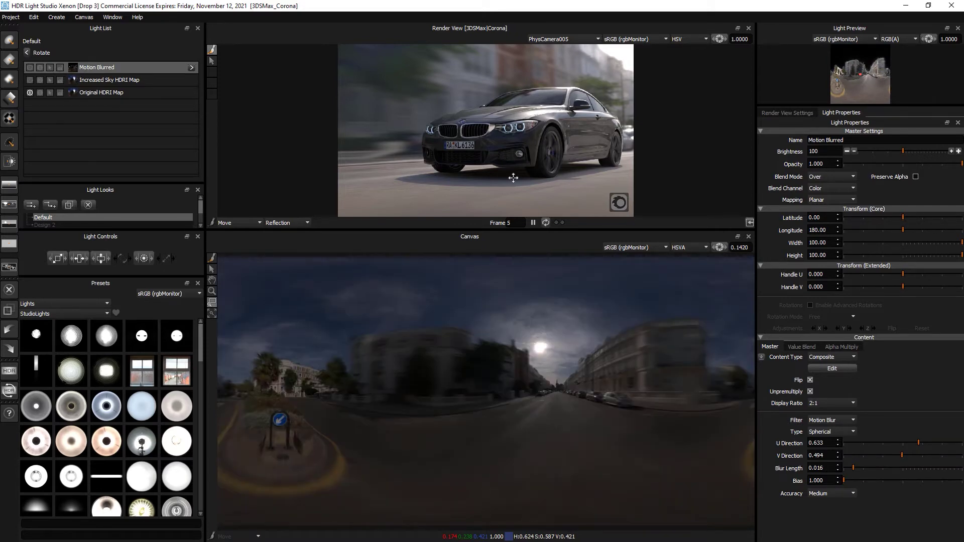
Compare dimmed and normal canvas exposure, settle on 1.0, and switch Motion Blurred back on
left_click(719, 247)
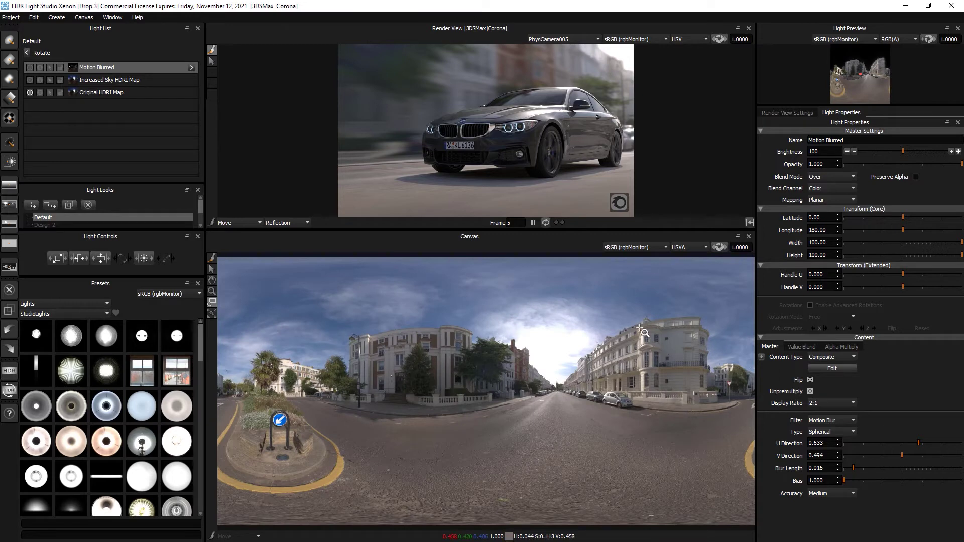
left_click_drag(719, 247, 700, 250)
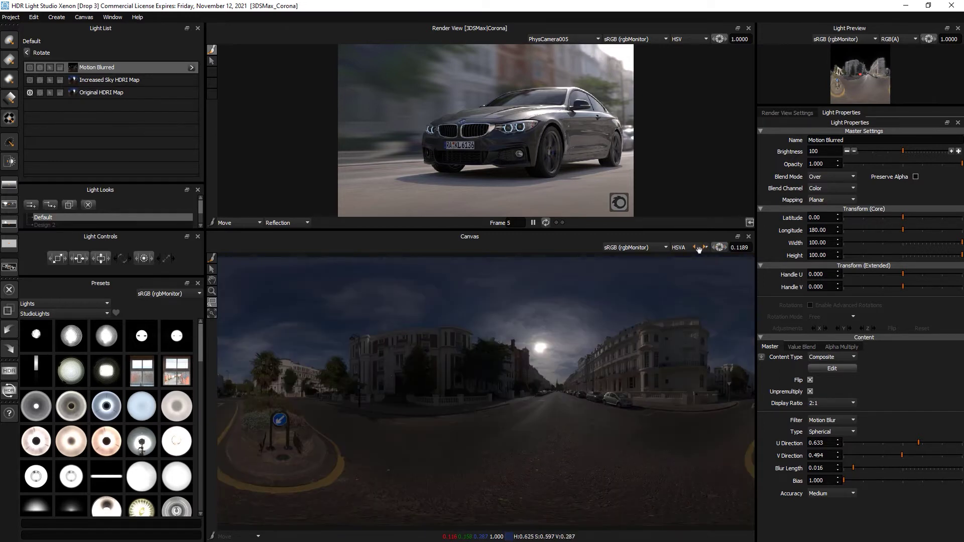
left_click(720, 248)
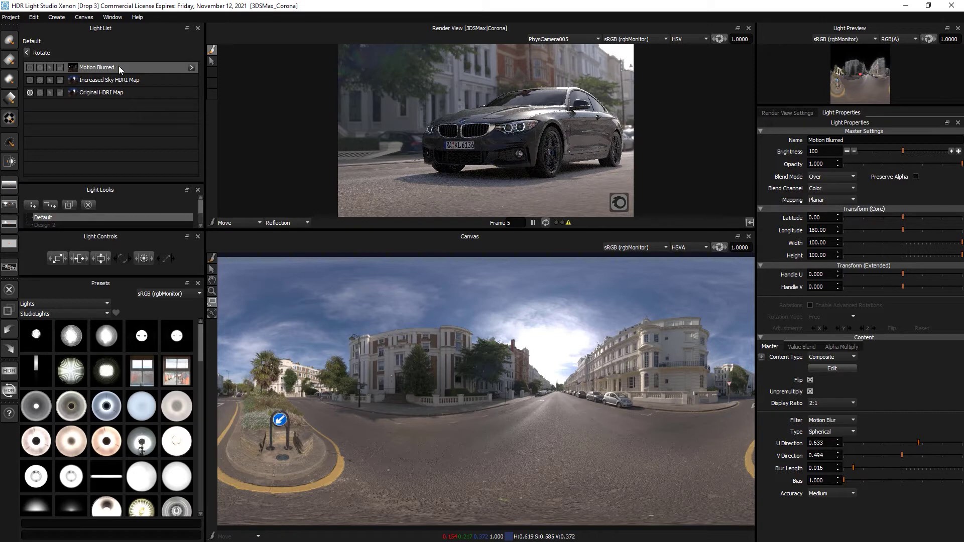
left_click(28, 67)
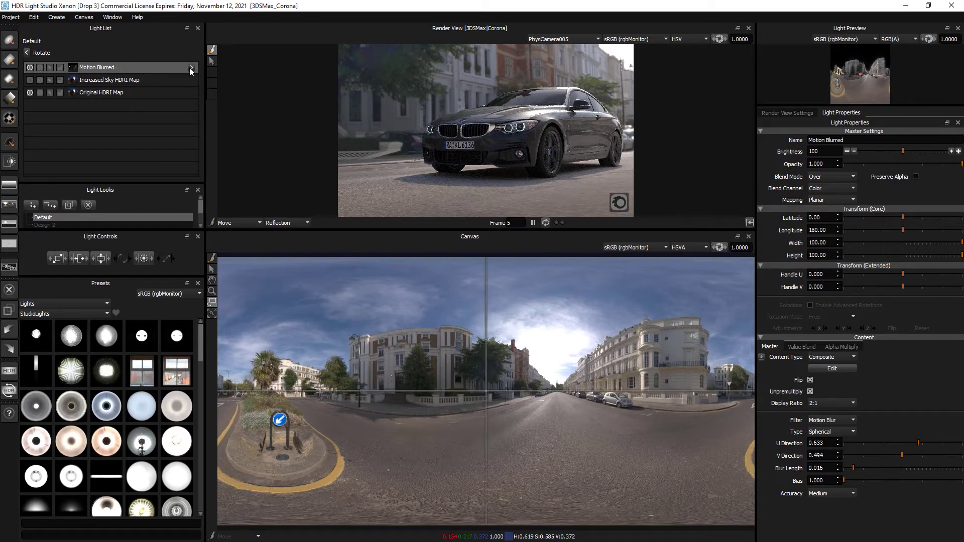
View the Original HDRI Map's Alpha Multiply settings, then its sky mask2.png in Photoshop
left_click(191, 67)
left_click(107, 67)
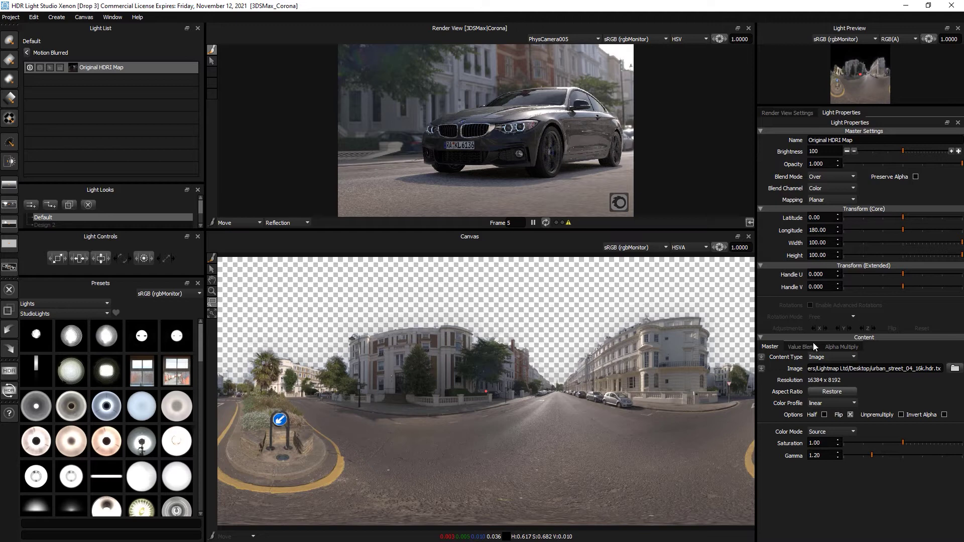
left_click(837, 347)
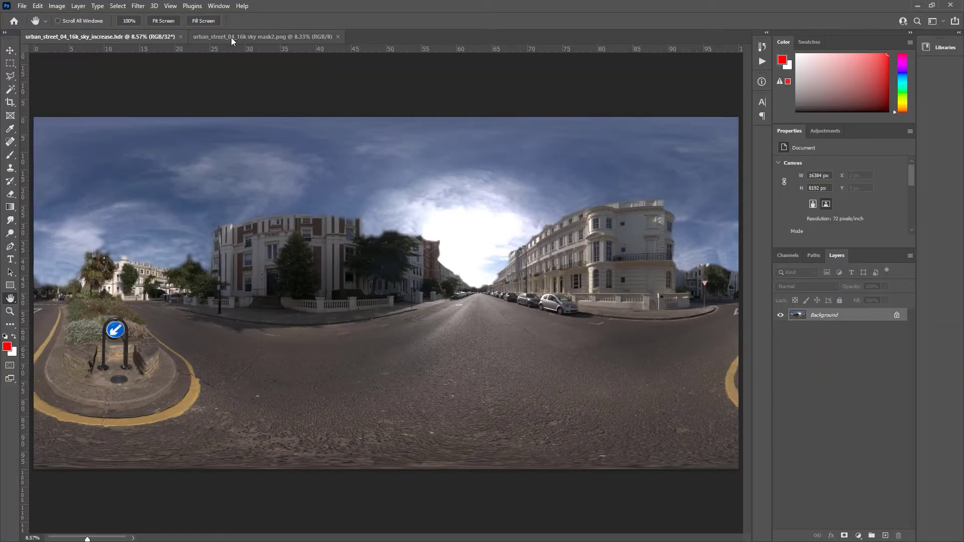
left_click(239, 38)
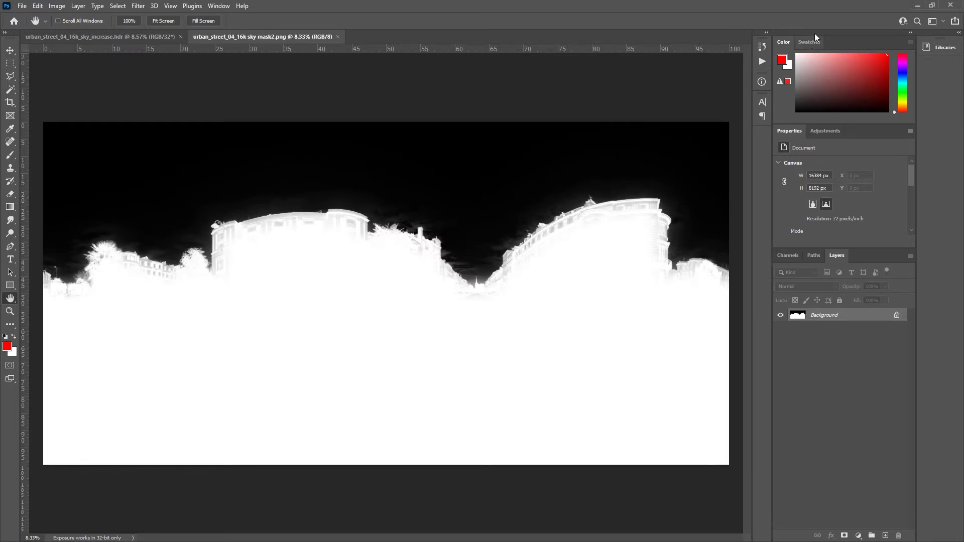
Minimize Photoshop to return to HDR Light Studio's masked street view
left_click(920, 9)
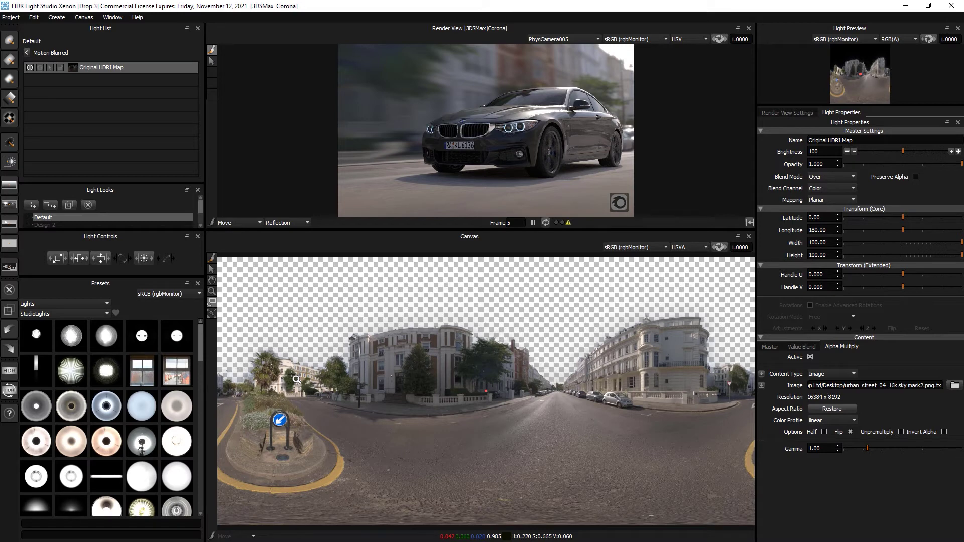
Switch back to the Master content settings and return to the Rotate group's light list
left_click(775, 346)
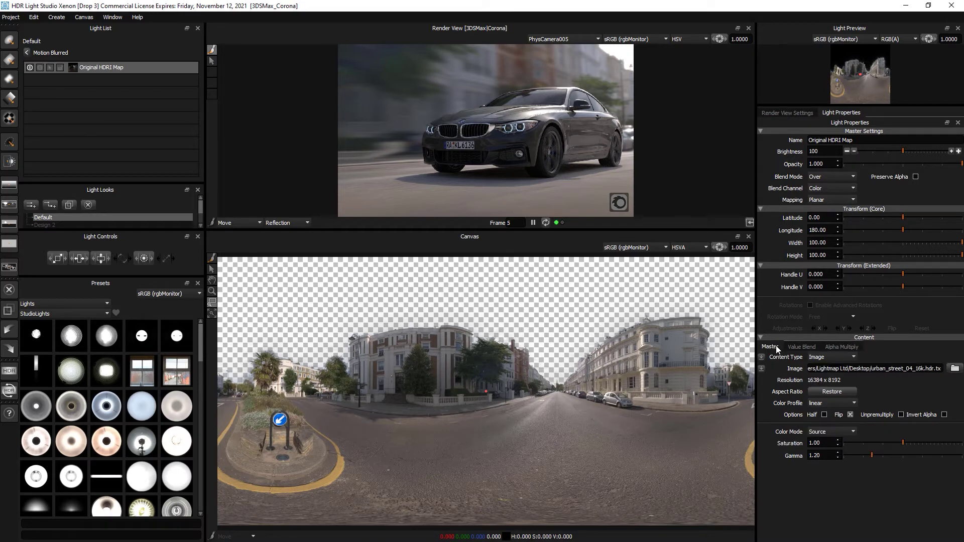
left_click(26, 52)
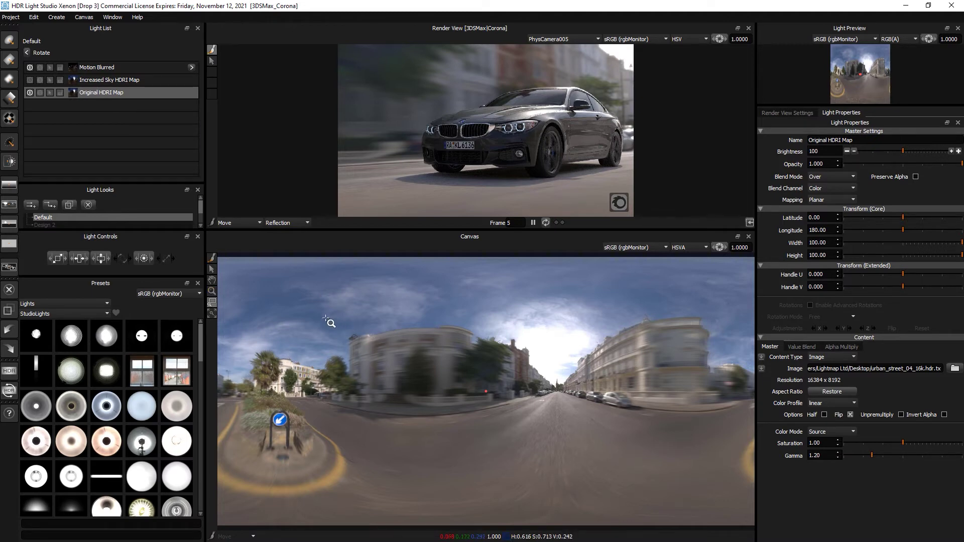
Zoom the canvas onto the lamp-post building and hide Motion Blurred to see it sharp
left_click_drag(327, 318, 371, 363)
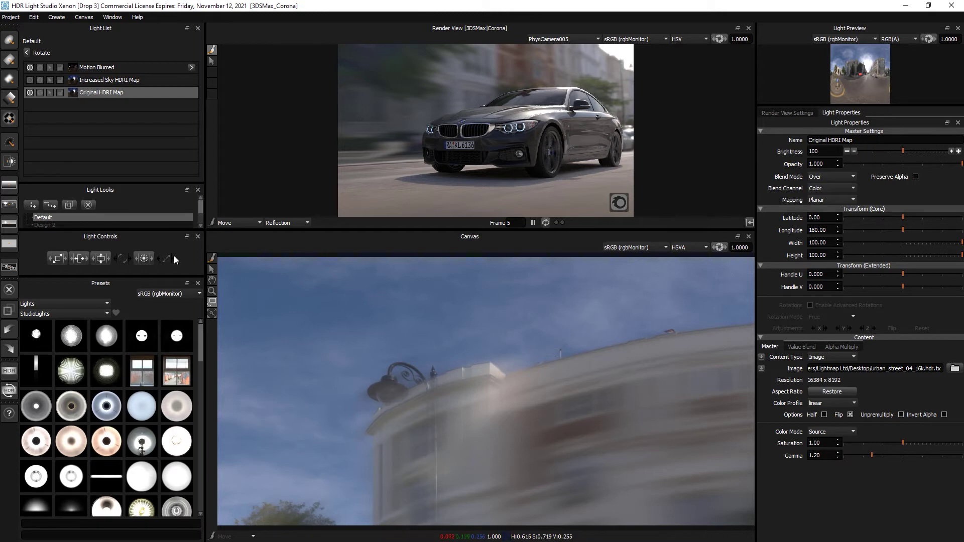
left_click(29, 67)
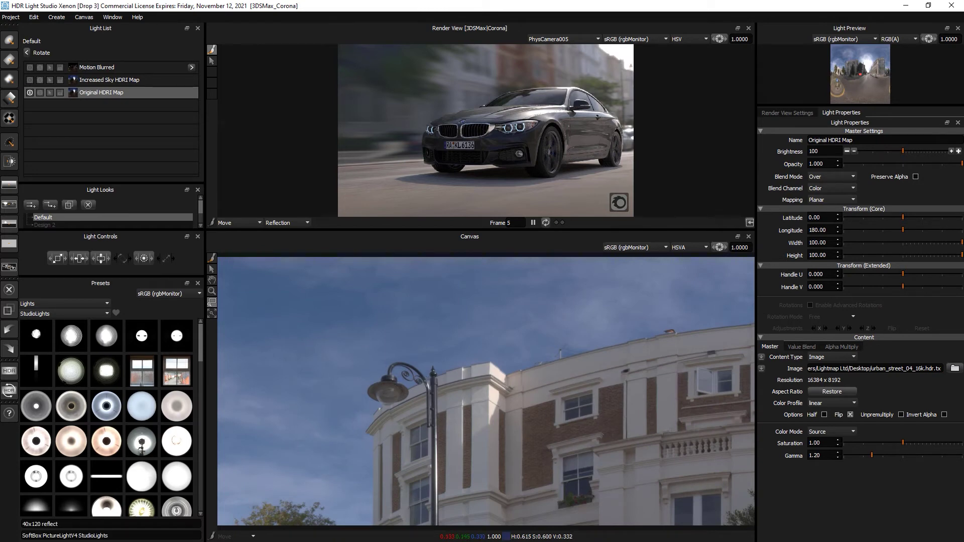
In Photoshop, open urban_street_04_16k_sky_increase.hdr and zoom into the left building's extended sky
key("alt+Tab")
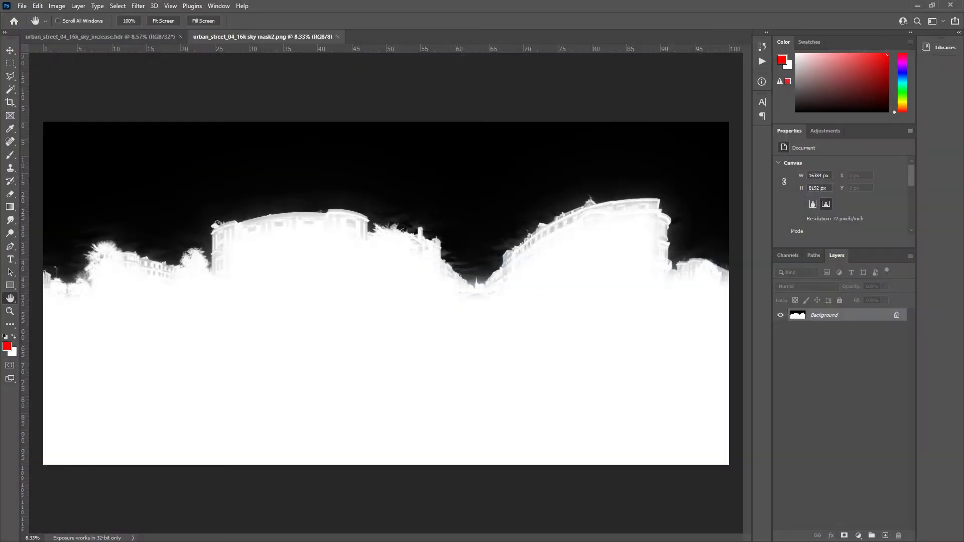
left_click(147, 37)
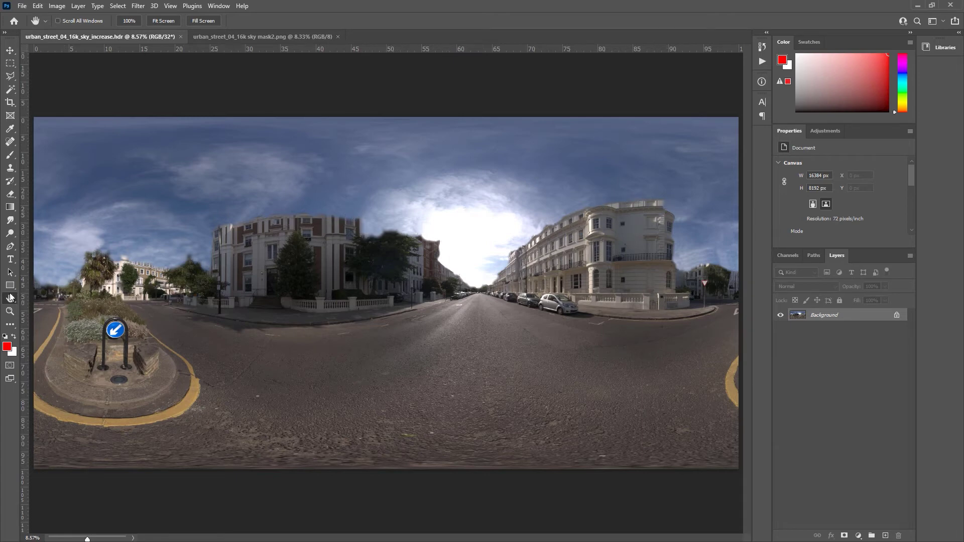
left_click(9, 311)
left_click_drag(195, 206, 231, 254)
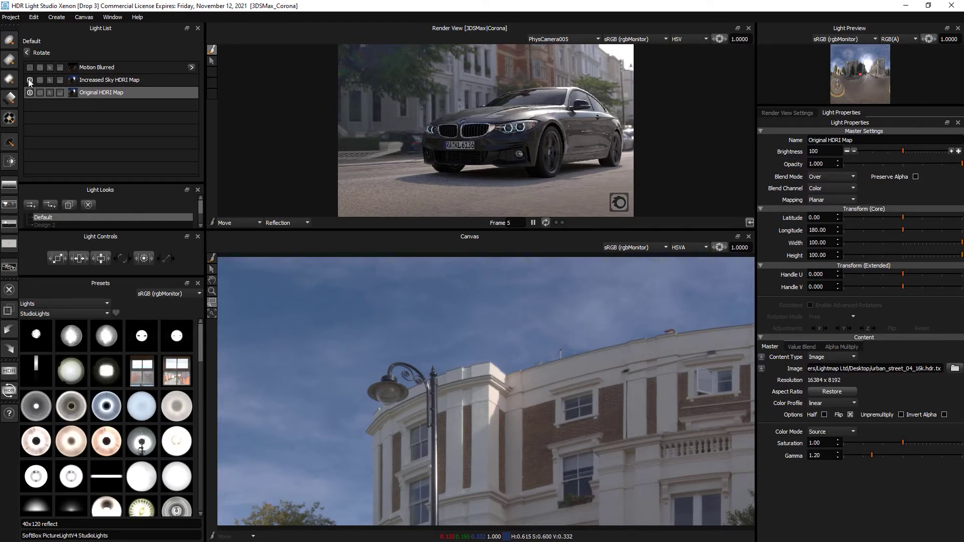
Toggle Increased Sky HDRI Map off and on, re-enable Motion Blurred, and zoom onto the blurred building
left_click(119, 81)
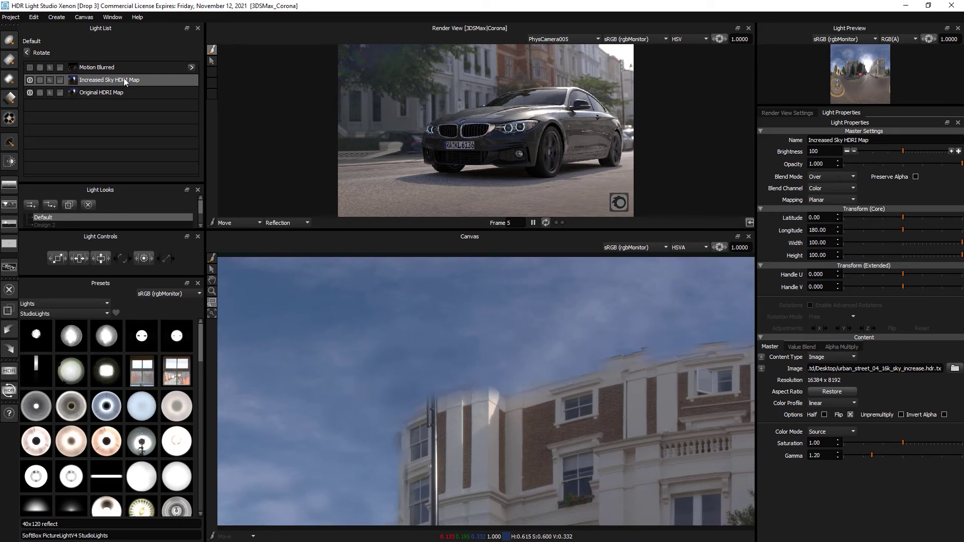
left_click(30, 78)
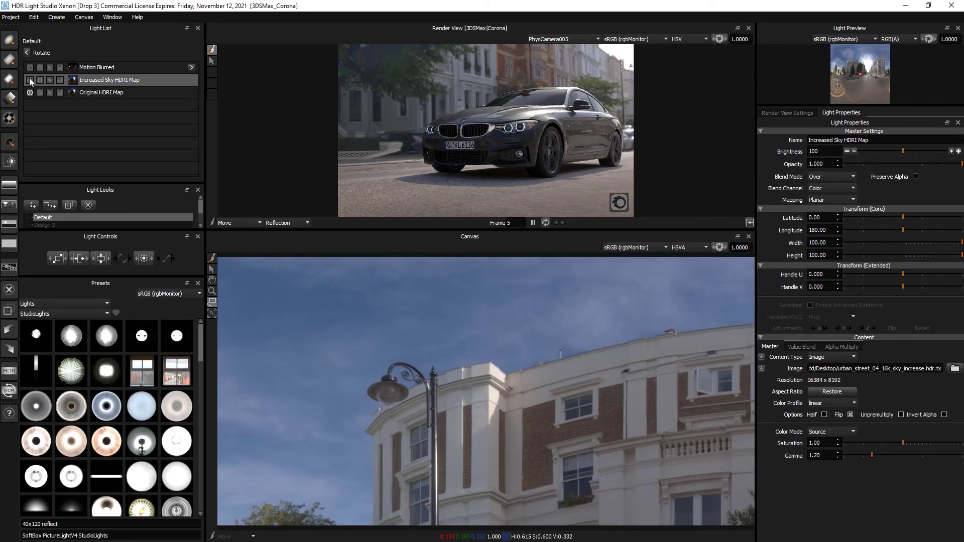
left_click(30, 80)
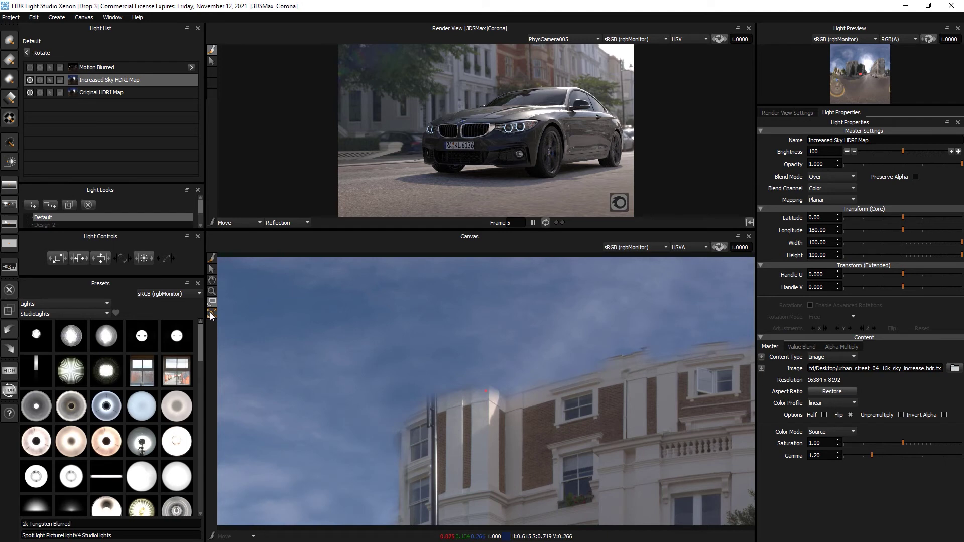
left_click(29, 67)
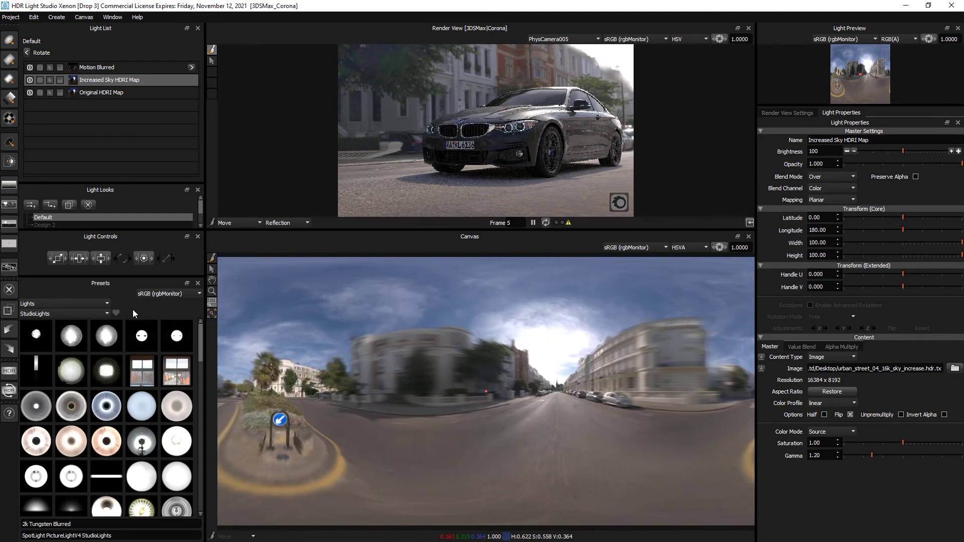
left_click(212, 313)
mouse_move(338, 325)
left_mouse_down()
mouse_move(365, 356)
mouse_move(359, 363)
left_mouse_up()
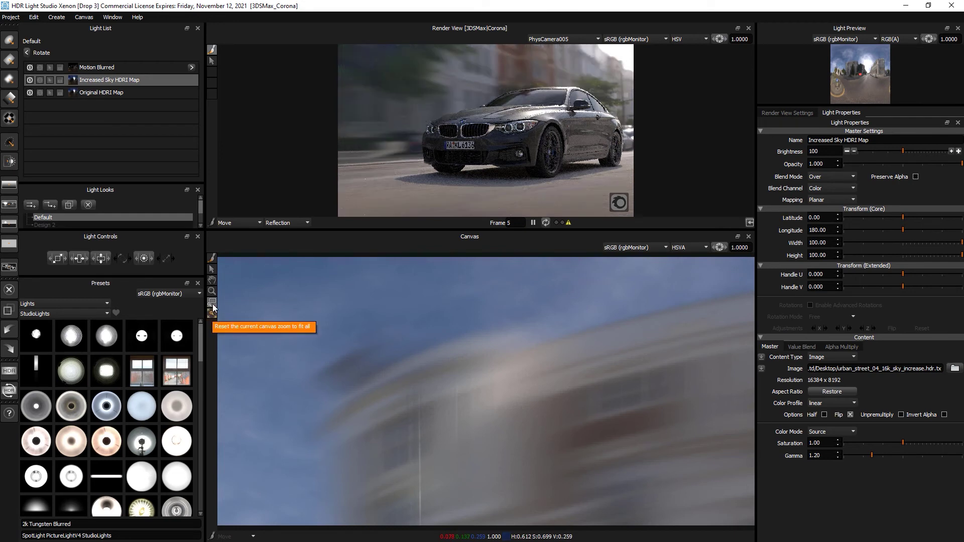
Zoom into the sky above the central buildings, show Increased Sky HDRI Map, then fit the full panorama
left_click(213, 301)
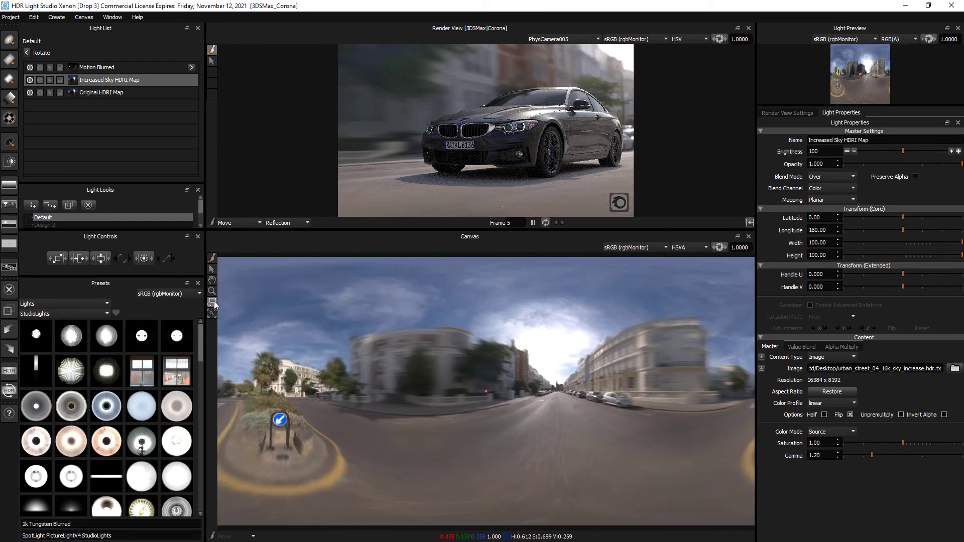
mouse_move(513, 342)
left_mouse_down()
mouse_move(532, 364)
mouse_move(503, 352)
left_mouse_up()
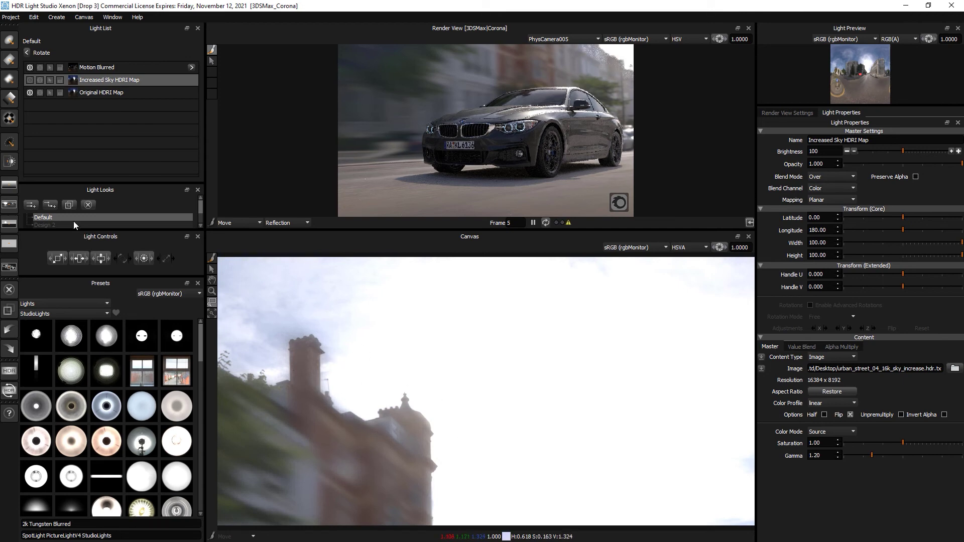
left_click(30, 80)
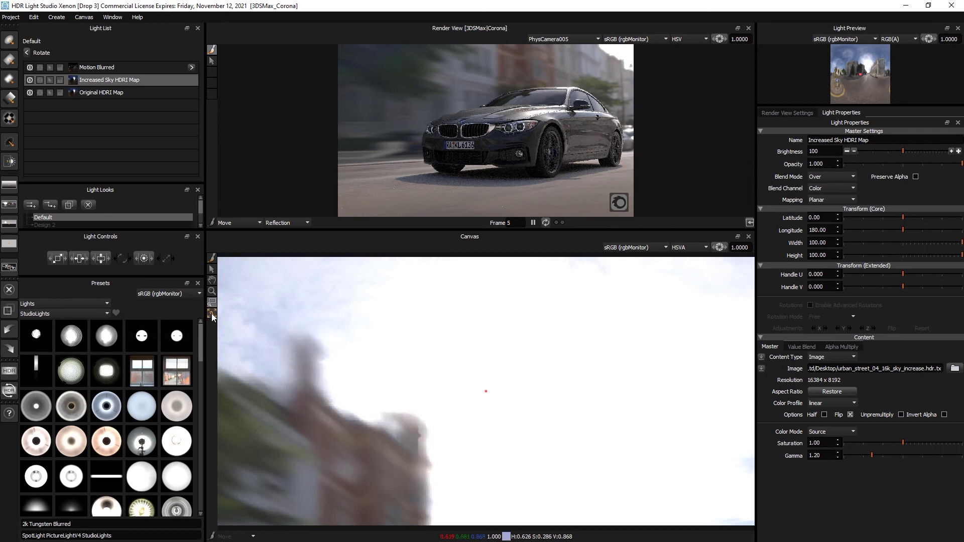
left_click(212, 313)
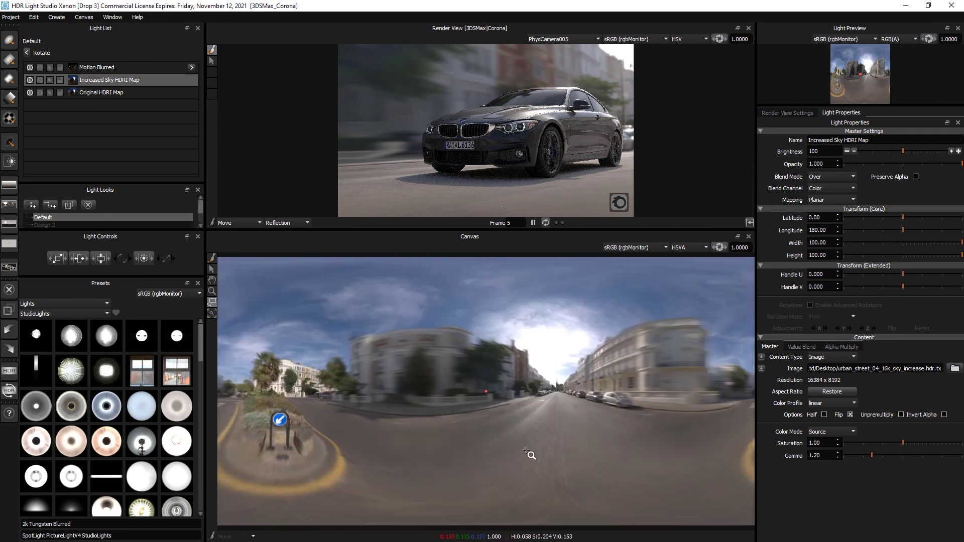